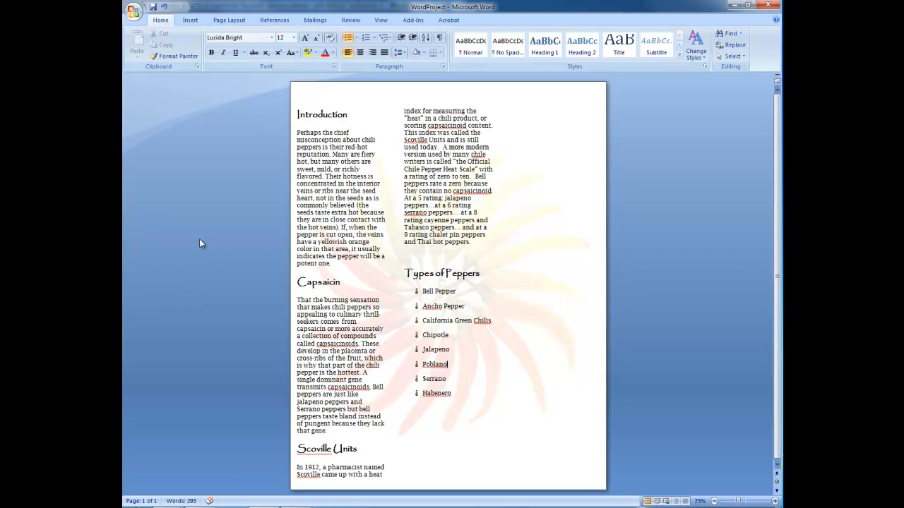
Insert the roasted pepper JPEG from the MS Word folder on the Desktop after the Poblano list item
{"action": "left_click", "coordinate": [191, 20]}
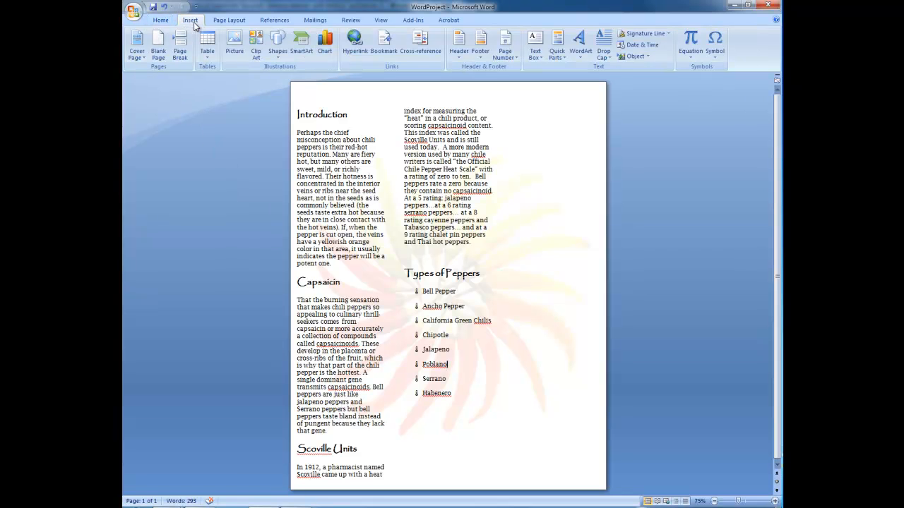
{"action": "left_click", "coordinate": [233, 44]}
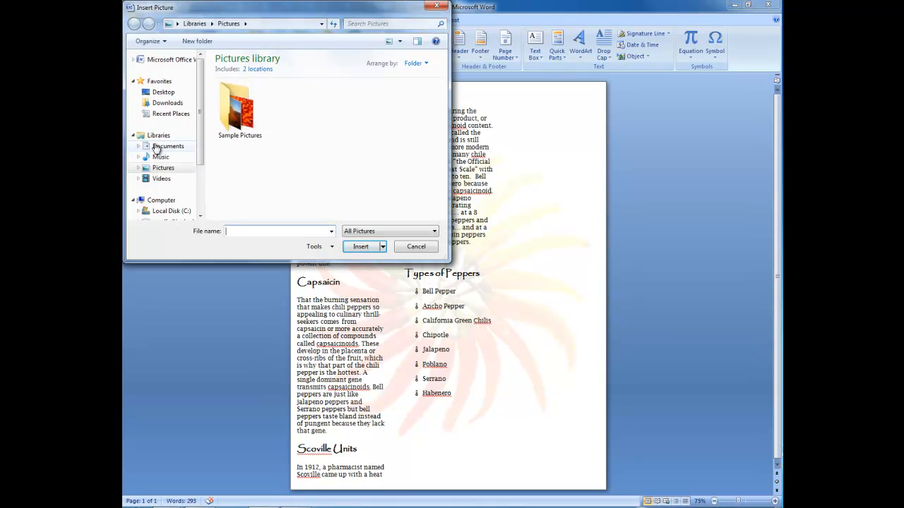
{"action": "left_click", "coordinate": [168, 94]}
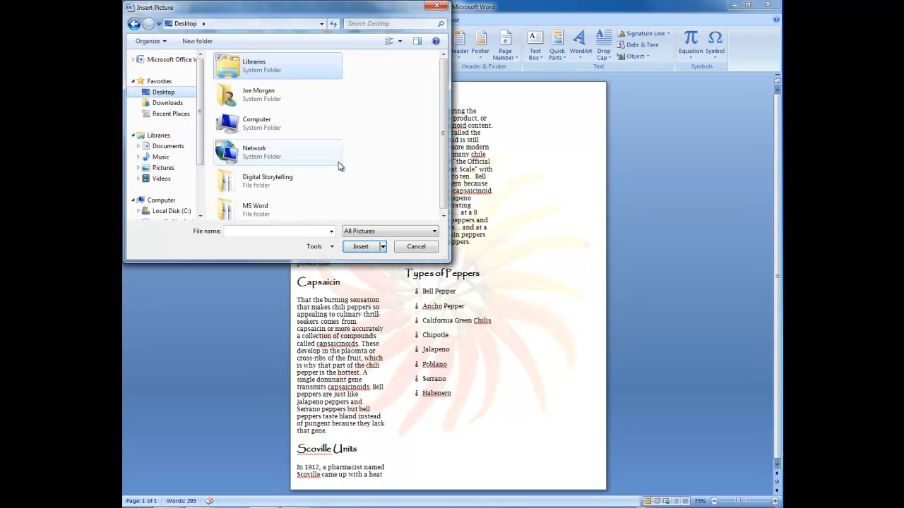
{"action": "double_click", "coordinate": [254, 208]}
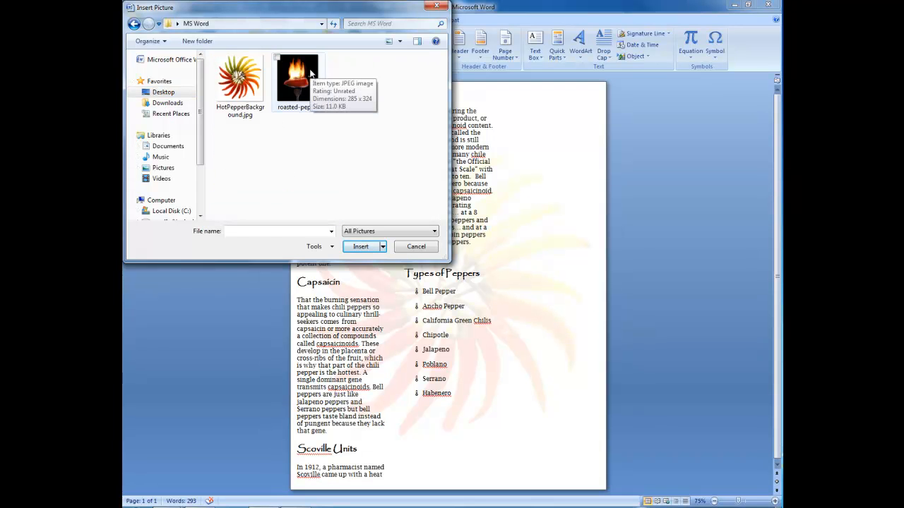
{"action": "double_click", "coordinate": [310, 73]}
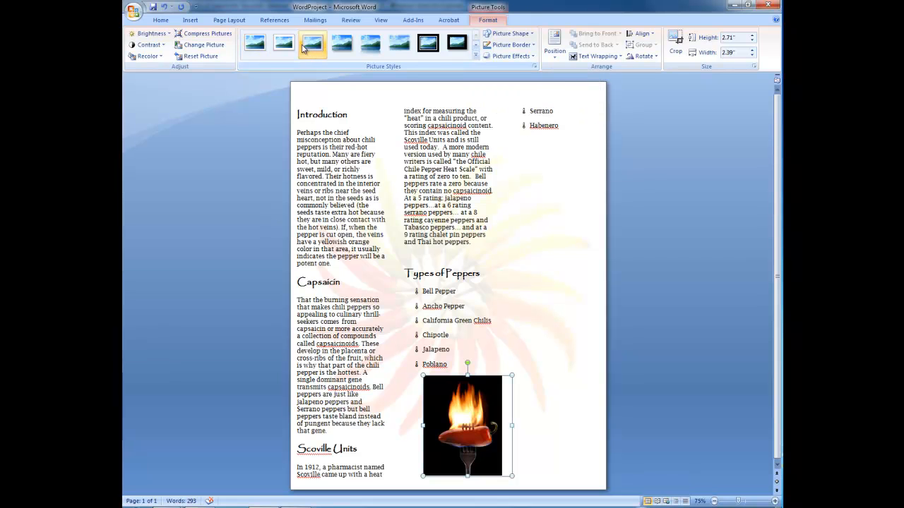
Apply the Snip Diagonal Corner, White picture style to the roasted pepper picture
{"action": "left_click", "coordinate": [438, 44]}
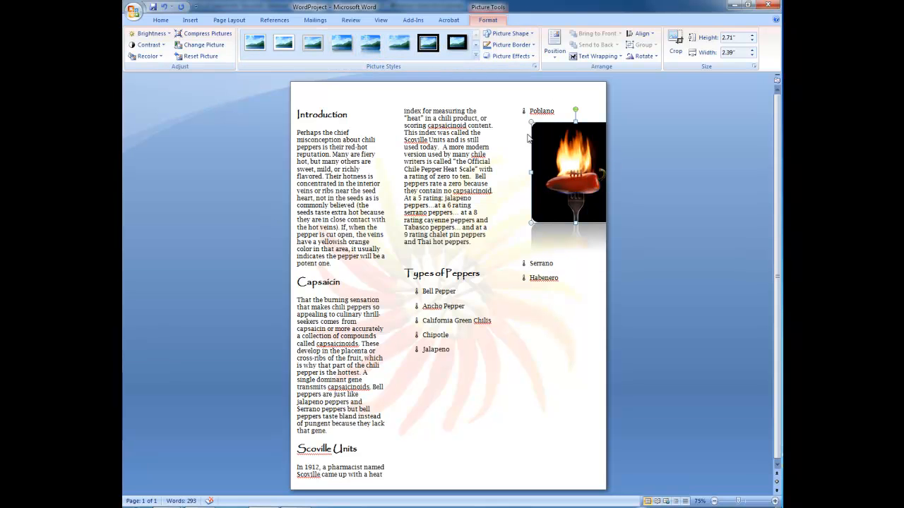
{"action": "left_click", "coordinate": [476, 45]}
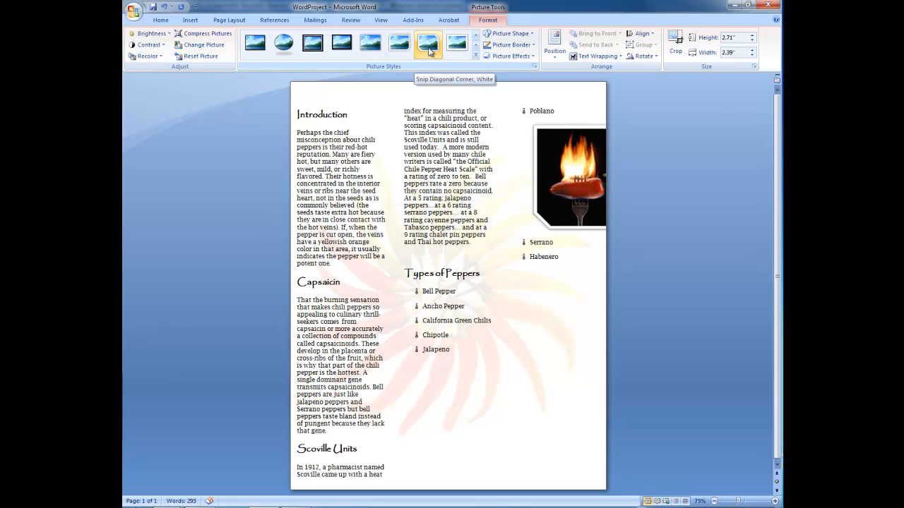
{"action": "left_click", "coordinate": [428, 45]}
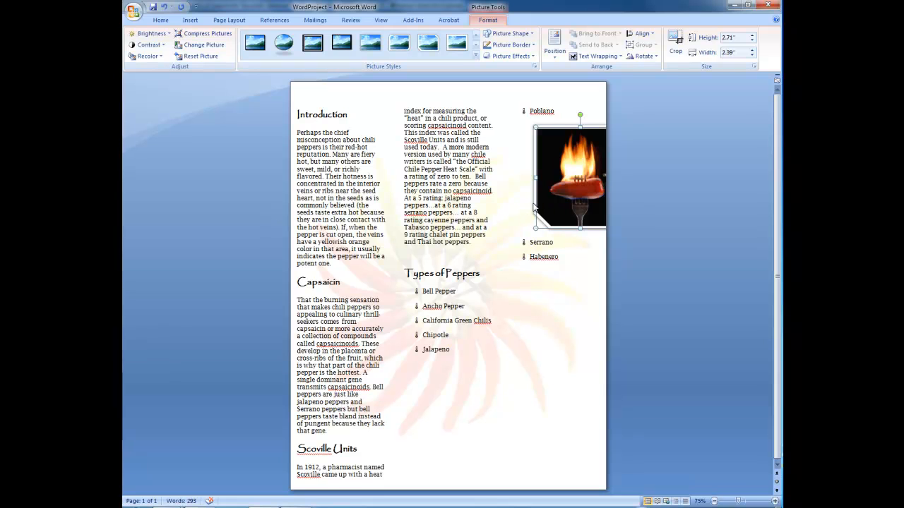
Set the picture border weight to 1 pt
{"action": "left_click", "coordinate": [534, 45]}
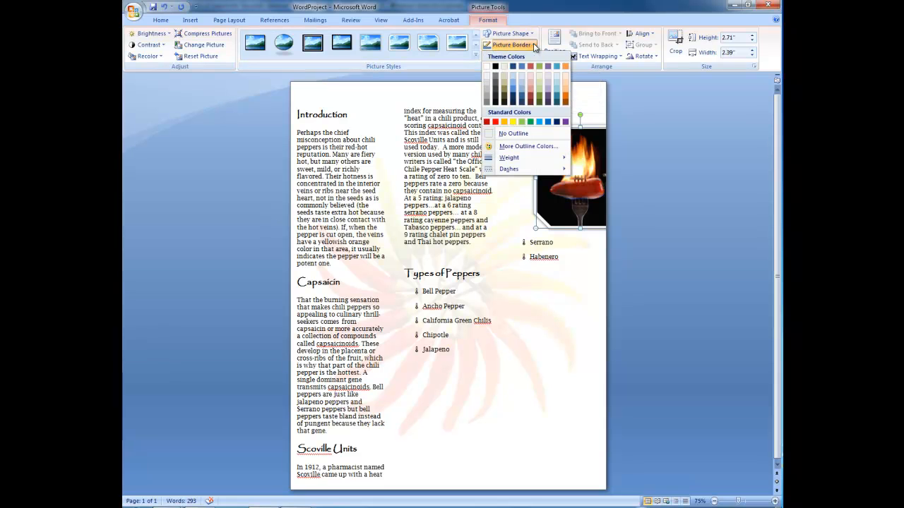
{"action": "mouse_move", "coordinate": [526, 164]}
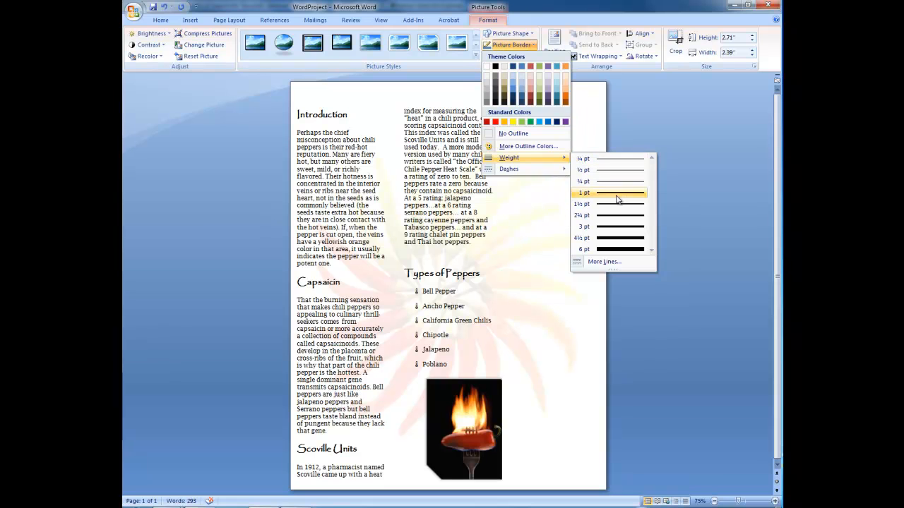
{"action": "left_click", "coordinate": [616, 197]}
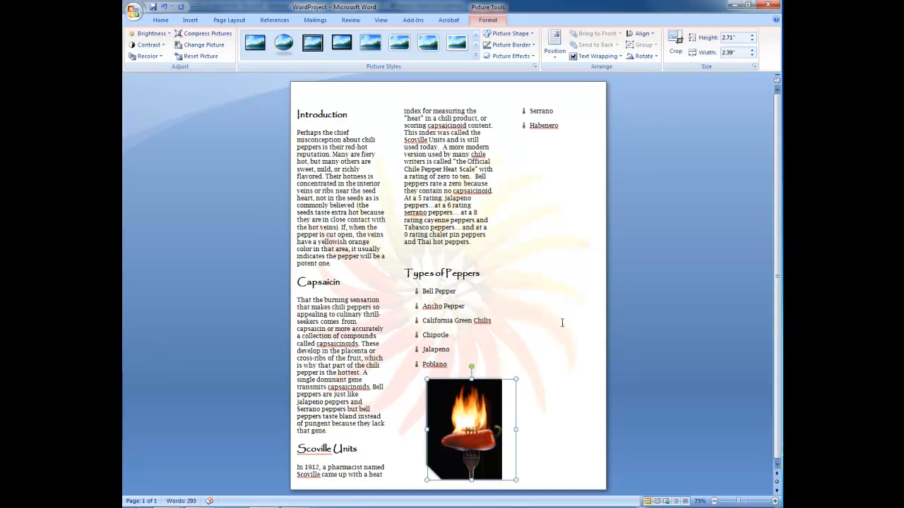
Crop the picture about 0.27" from its top and 0.24" from its right, and shrink it to about 1.71" high by 1.59" wide
{"action": "left_click", "coordinate": [670, 42]}
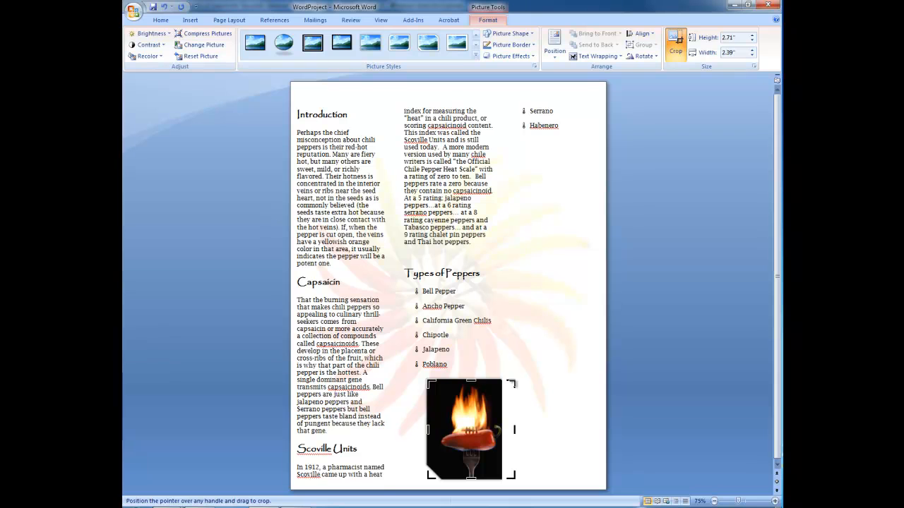
{"action": "left_click", "coordinate": [513, 382]}
{"action": "left_click_drag", "start_coordinate": [515, 380], "coordinate": [509, 389]}
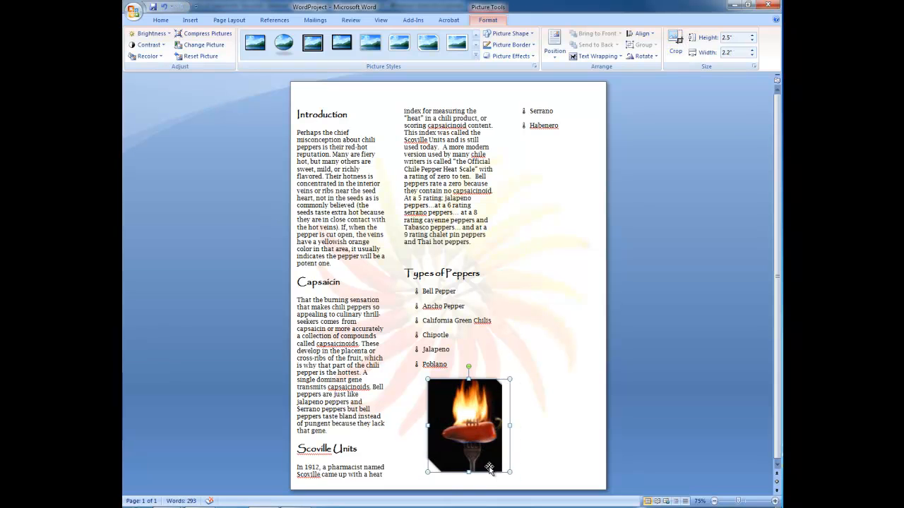
{"action": "left_click_drag", "start_coordinate": [468, 472], "coordinate": [468, 466]}
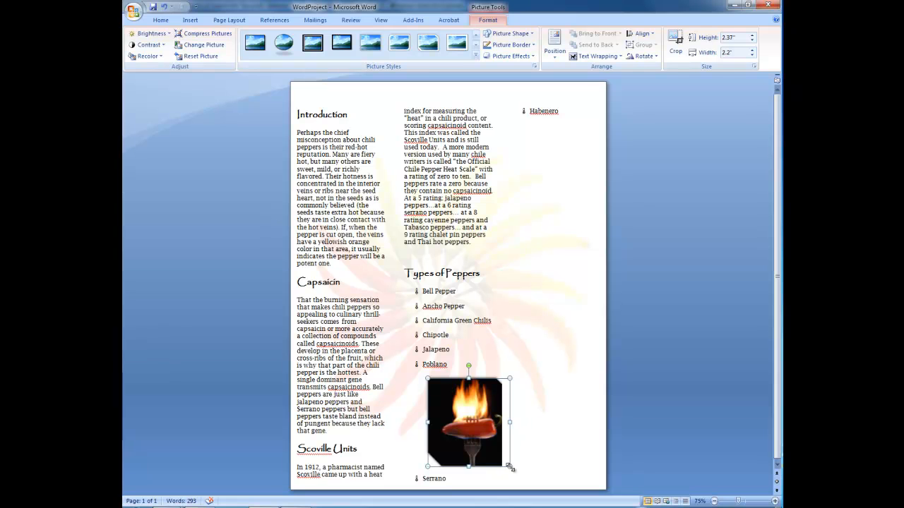
{"action": "left_click_drag", "start_coordinate": [512, 465], "coordinate": [485, 442]}
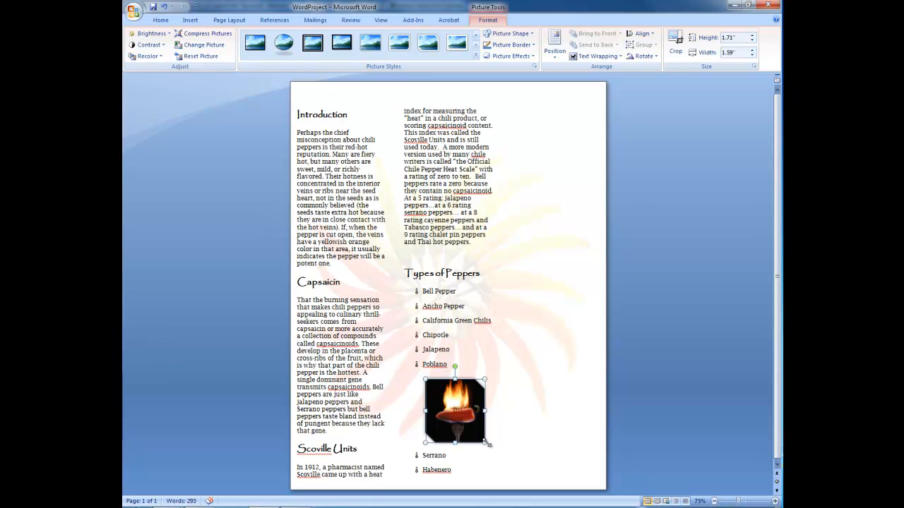
Set the picture's height to exactly 1.5" in its size settings
{"action": "right_click", "coordinate": [465, 415]}
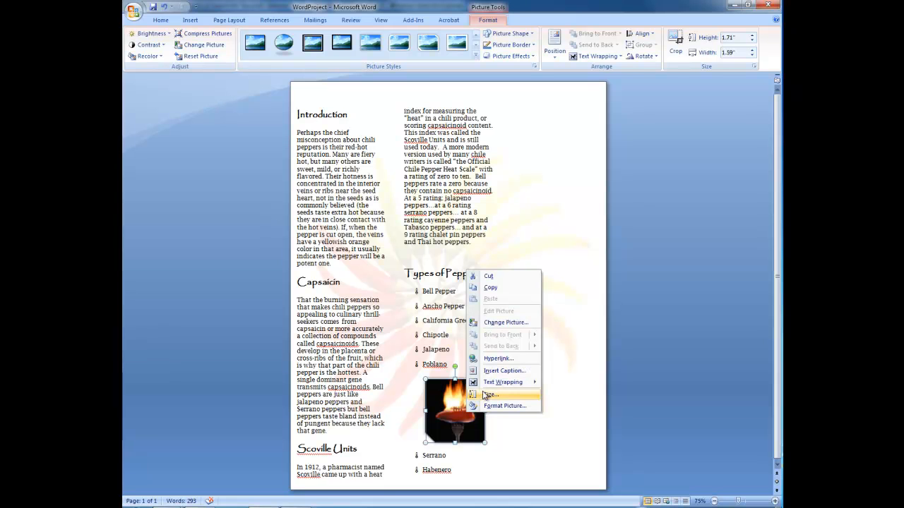
{"action": "left_click", "coordinate": [488, 394]}
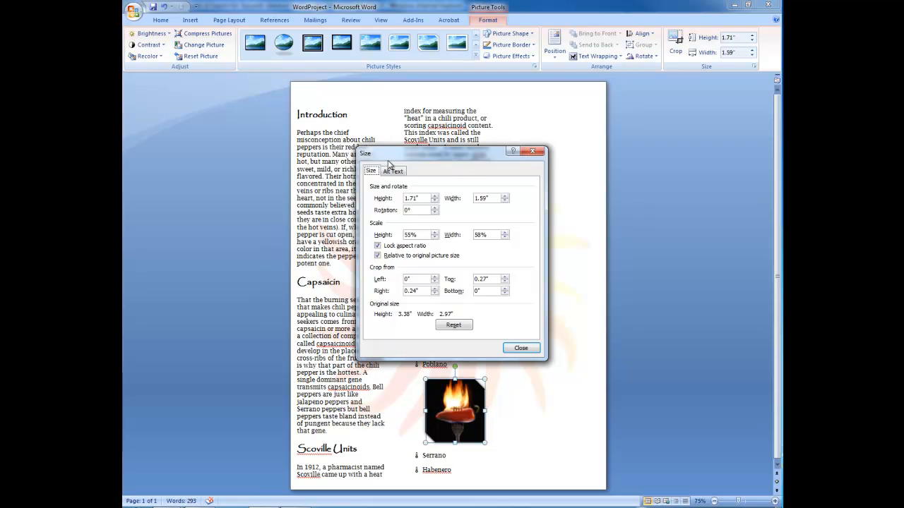
{"action": "key", "text": "Tab"}
{"action": "type", "text": "1.5"}
{"action": "left_click", "coordinate": [520, 348]}
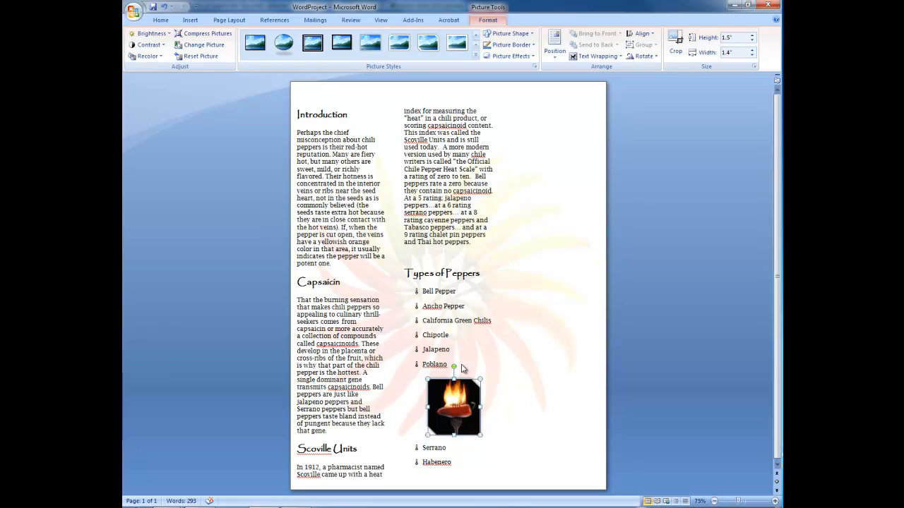
Try rotating the picture clockwise by hand, and undo the rotation
{"action": "left_click_drag", "start_coordinate": [454, 366], "coordinate": [492, 385]}
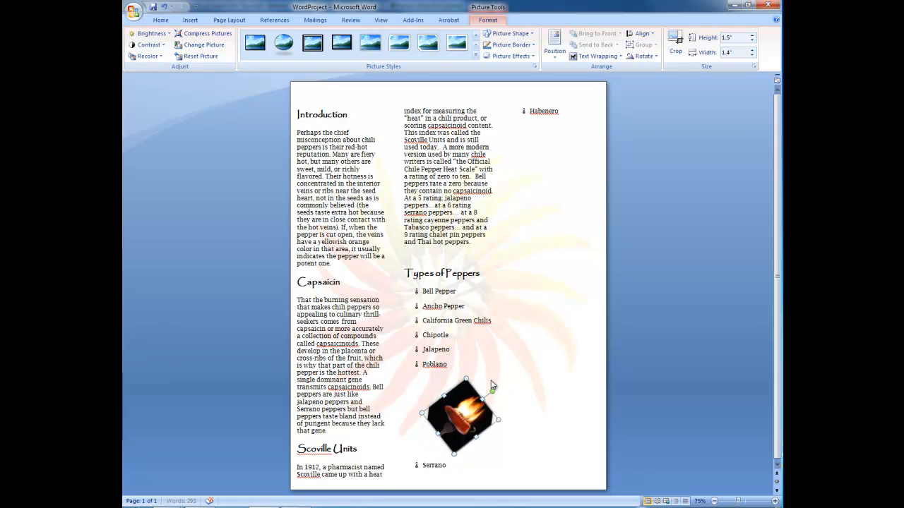
{"action": "key", "text": "ctrl+z"}
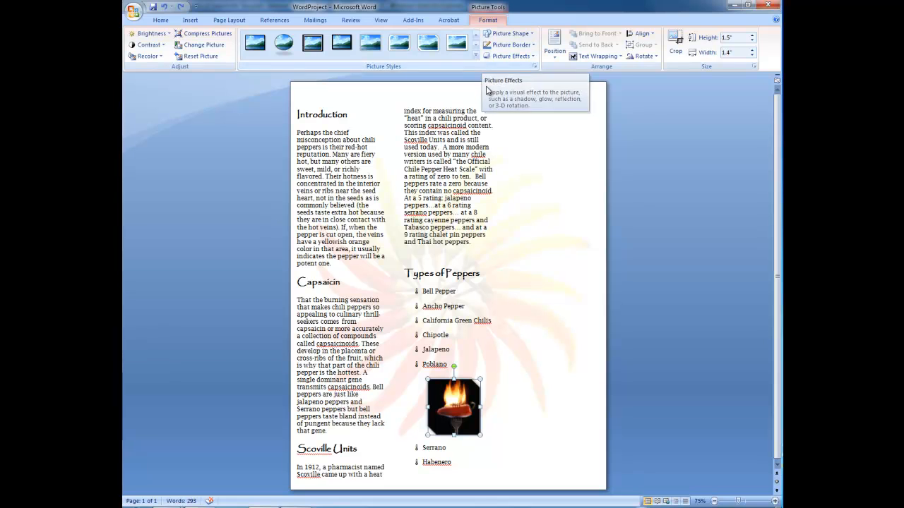
Look through the 3-D Rotation picture effects without applying one
{"action": "left_click", "coordinate": [528, 56]}
{"action": "mouse_move", "coordinate": [538, 214]}
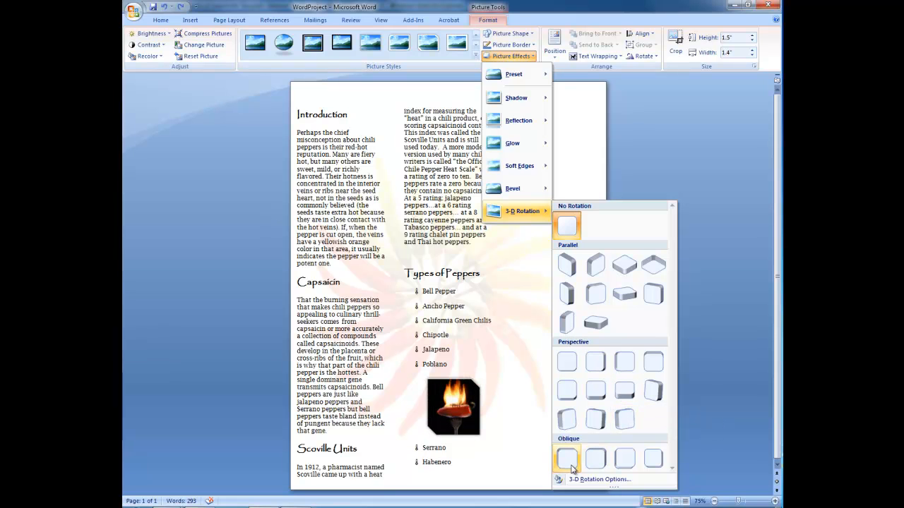
{"action": "left_click", "coordinate": [592, 152]}
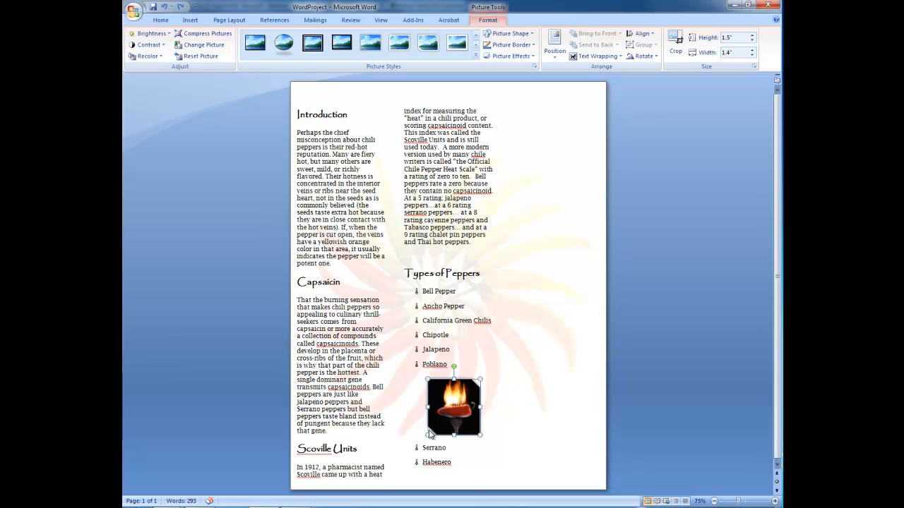
Move the picture into the Capsaicin paragraph, and try Tight and Square text wrapping on it
{"action": "left_click_drag", "start_coordinate": [452, 416], "coordinate": [332, 366]}
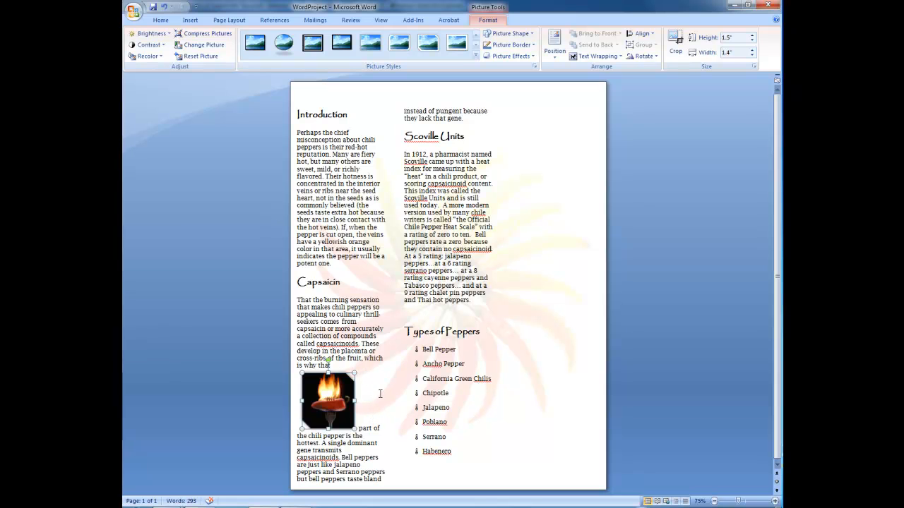
{"action": "left_click", "coordinate": [619, 56]}
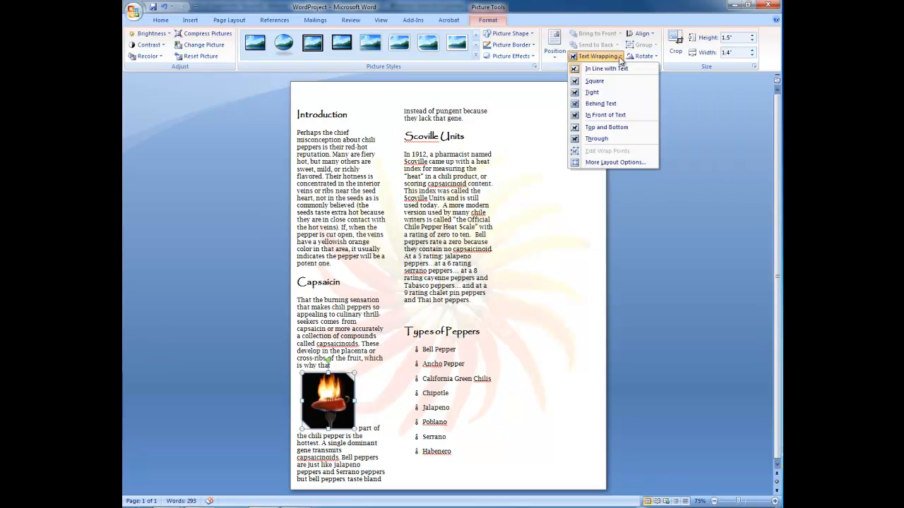
{"action": "left_click", "coordinate": [609, 92]}
{"action": "left_click", "coordinate": [596, 57]}
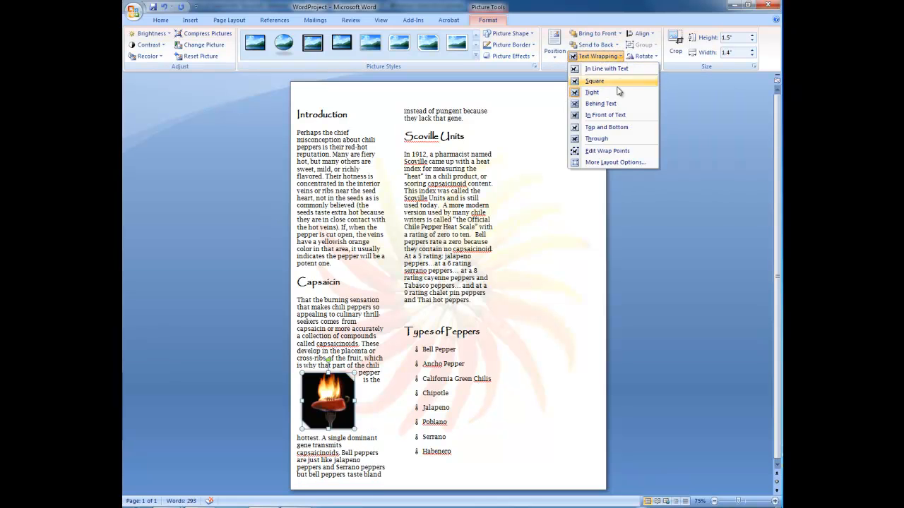
{"action": "left_click", "coordinate": [619, 92]}
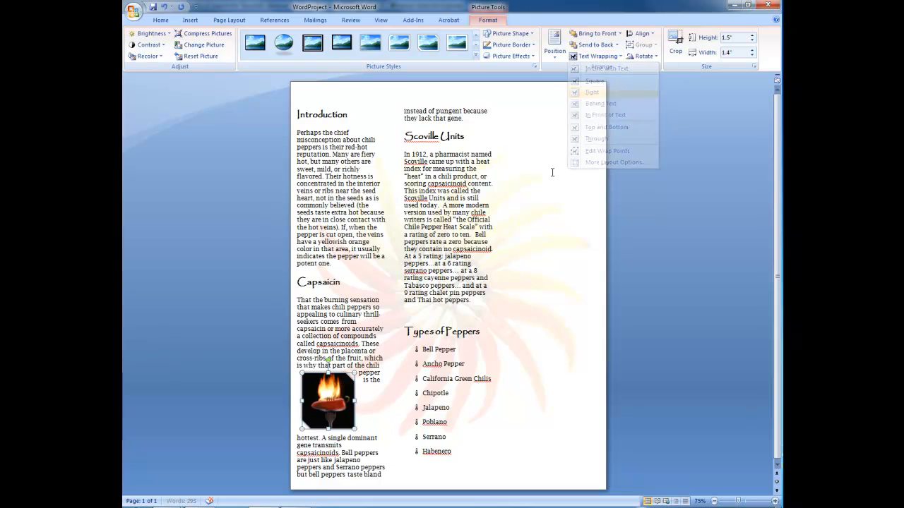
{"action": "left_click", "coordinate": [596, 56]}
{"action": "left_click", "coordinate": [608, 84]}
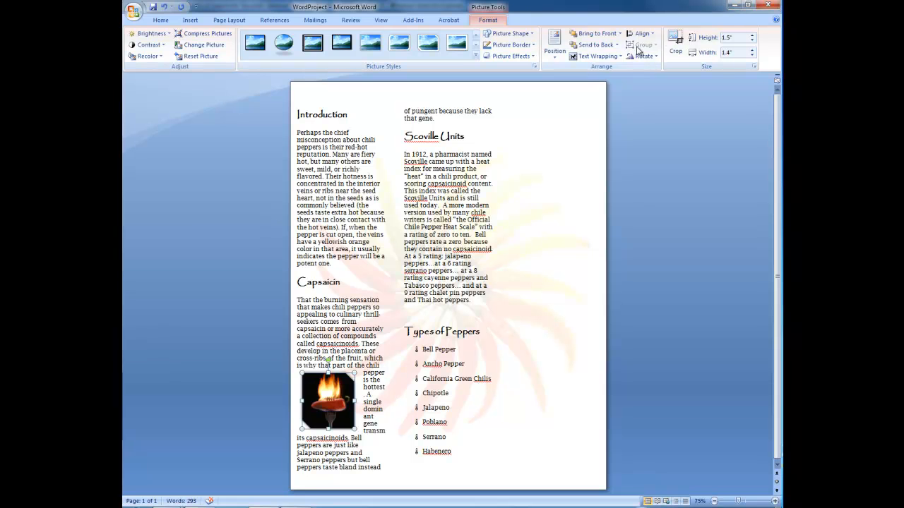
Set the picture's text wrapping to In Front of Text, and try moving it across the columns and back over the Capsaicin paragraph
{"action": "left_click", "coordinate": [598, 55]}
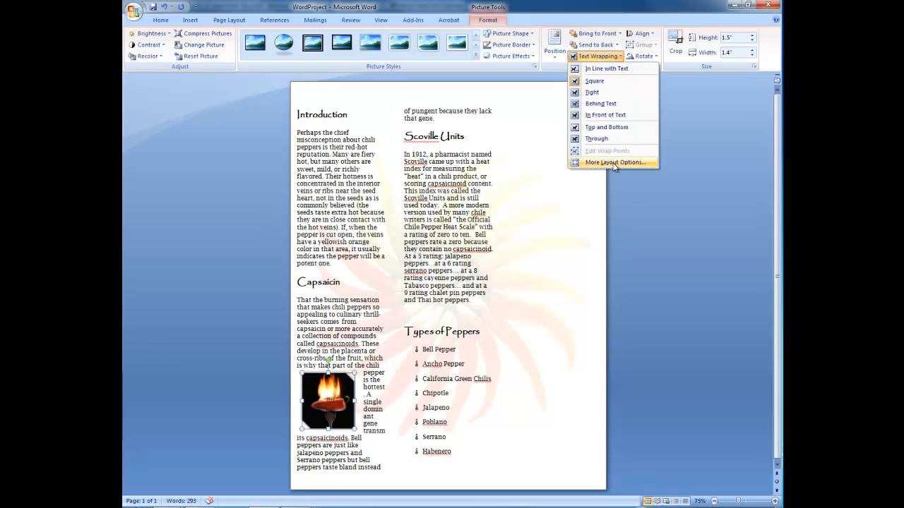
{"action": "left_click", "coordinate": [606, 115]}
{"action": "left_click_drag", "start_coordinate": [346, 388], "coordinate": [431, 346]}
{"action": "left_click_drag", "start_coordinate": [430, 346], "coordinate": [387, 363]}
{"action": "left_click_drag", "start_coordinate": [387, 363], "coordinate": [427, 346]}
{"action": "left_click_drag", "start_coordinate": [427, 347], "coordinate": [450, 375]}
{"action": "left_click_drag", "start_coordinate": [449, 375], "coordinate": [376, 365]}
{"action": "left_click_drag", "start_coordinate": [377, 365], "coordinate": [353, 367]}
Switch the picture to Tight text wrapping, and try moving it around the page to beside the Types of Peppers heading
{"action": "left_click", "coordinate": [607, 57]}
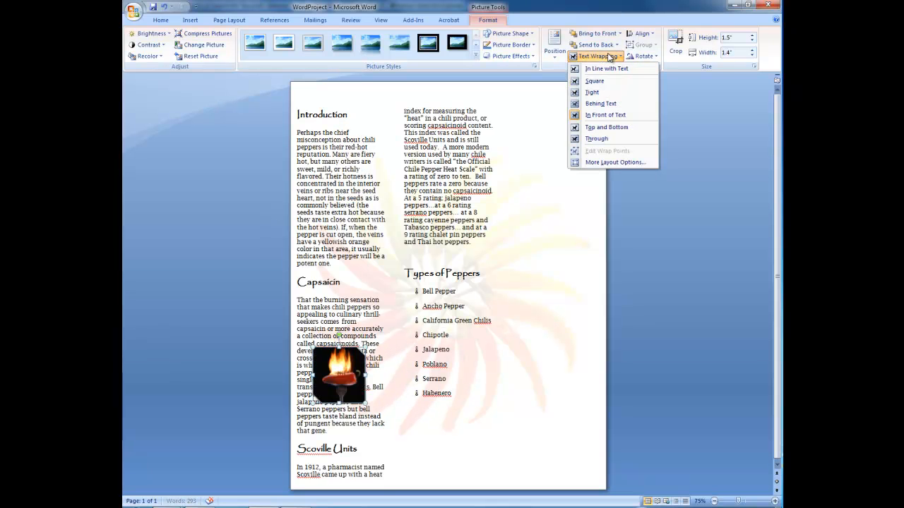
{"action": "left_click", "coordinate": [595, 92]}
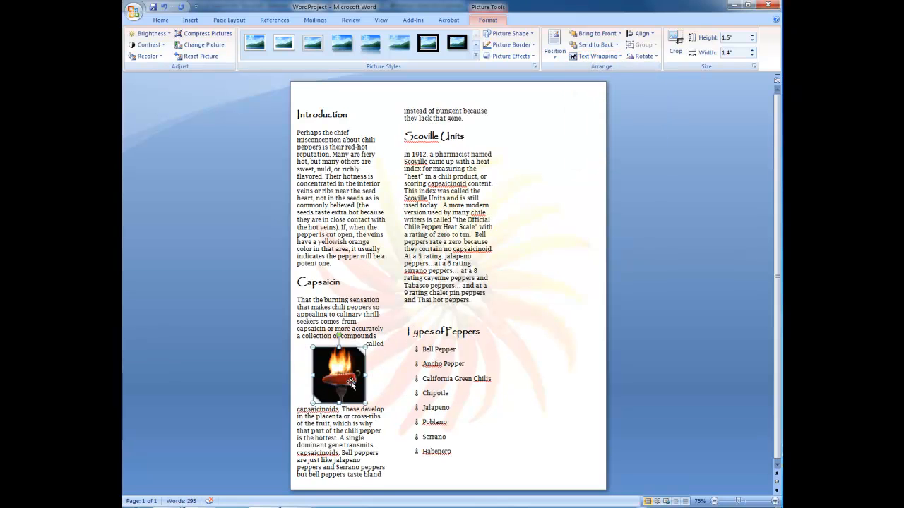
{"action": "left_click_drag", "start_coordinate": [336, 378], "coordinate": [419, 376]}
{"action": "left_click_drag", "start_coordinate": [419, 375], "coordinate": [437, 376]}
{"action": "left_click_drag", "start_coordinate": [437, 376], "coordinate": [403, 374]}
{"action": "left_click_drag", "start_coordinate": [456, 344], "coordinate": [512, 320]}
{"action": "left_click_drag", "start_coordinate": [512, 322], "coordinate": [577, 383]}
{"action": "left_click_drag", "start_coordinate": [567, 380], "coordinate": [419, 323]}
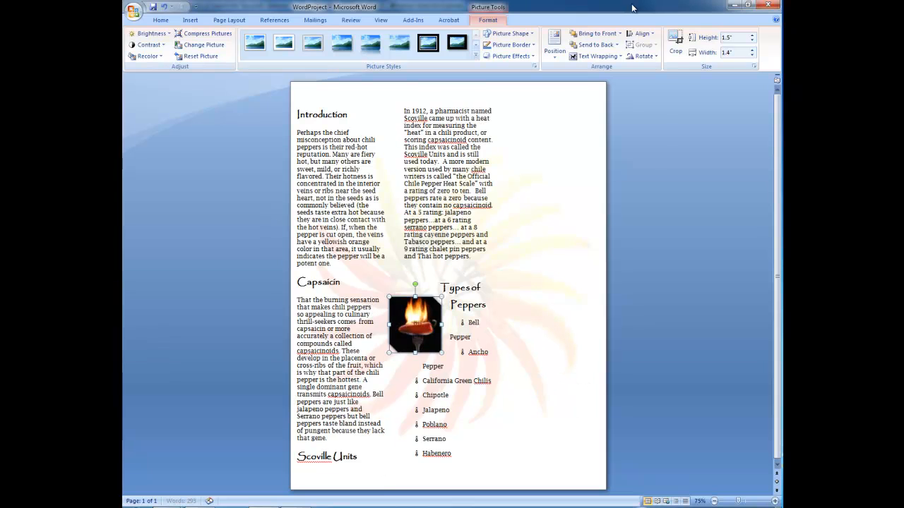
Set the picture's text wrapping to In Front of Text, place it just below the Habenero list item, and deselect it
{"action": "left_click", "coordinate": [619, 56]}
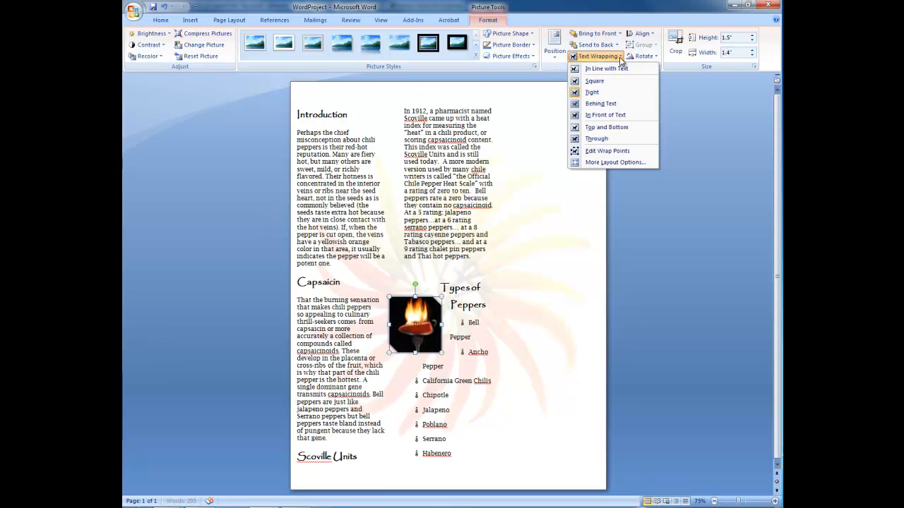
{"action": "left_click", "coordinate": [605, 116]}
{"action": "left_click_drag", "start_coordinate": [437, 322], "coordinate": [449, 435]}
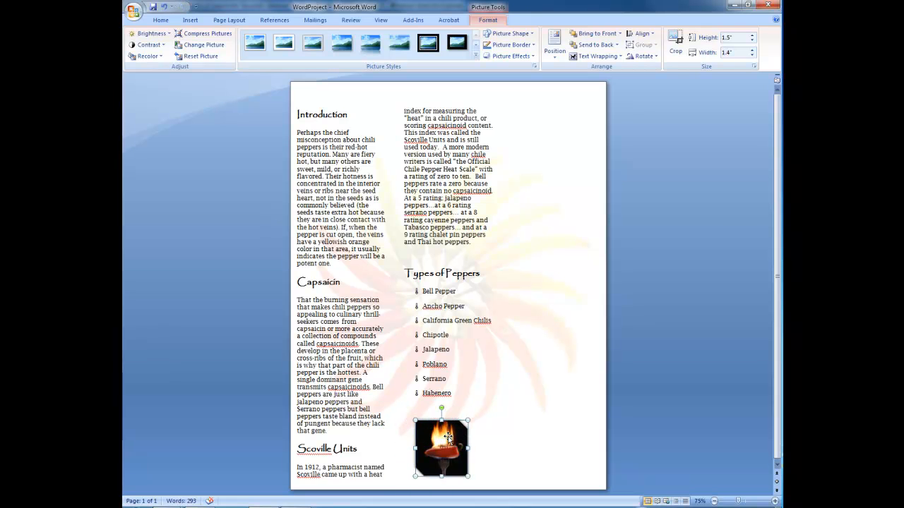
{"action": "mouse_move", "coordinate": [448, 437]}
{"action": "left_mouse_down"}
{"action": "mouse_move", "coordinate": [442, 417]}
{"action": "mouse_move", "coordinate": [448, 426]}
{"action": "left_mouse_up"}
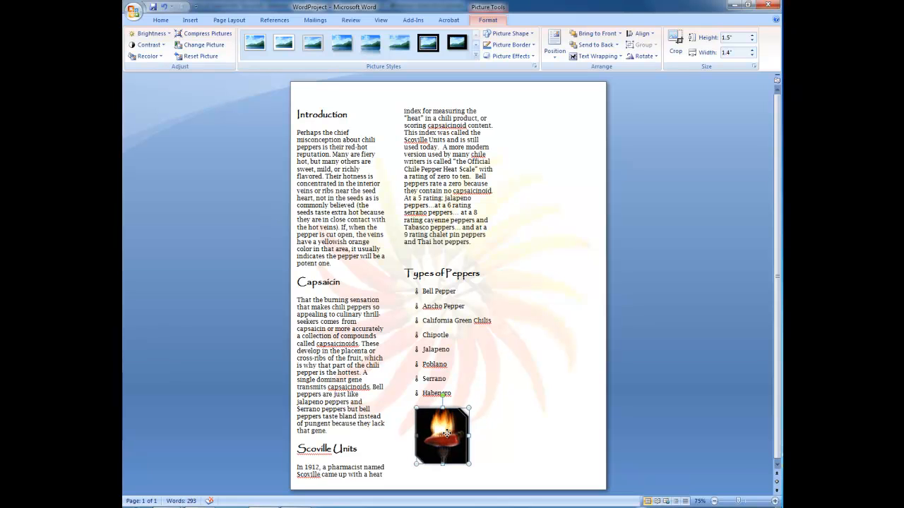
{"action": "left_click", "coordinate": [483, 394]}
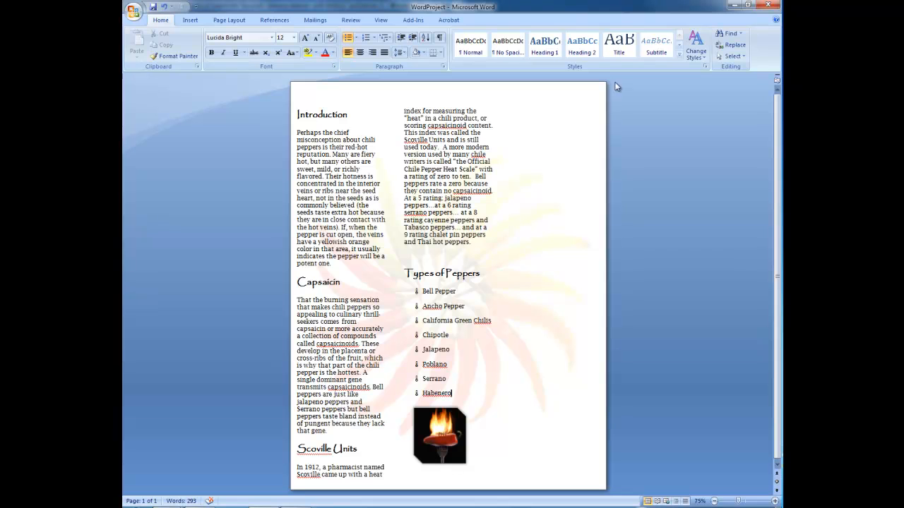